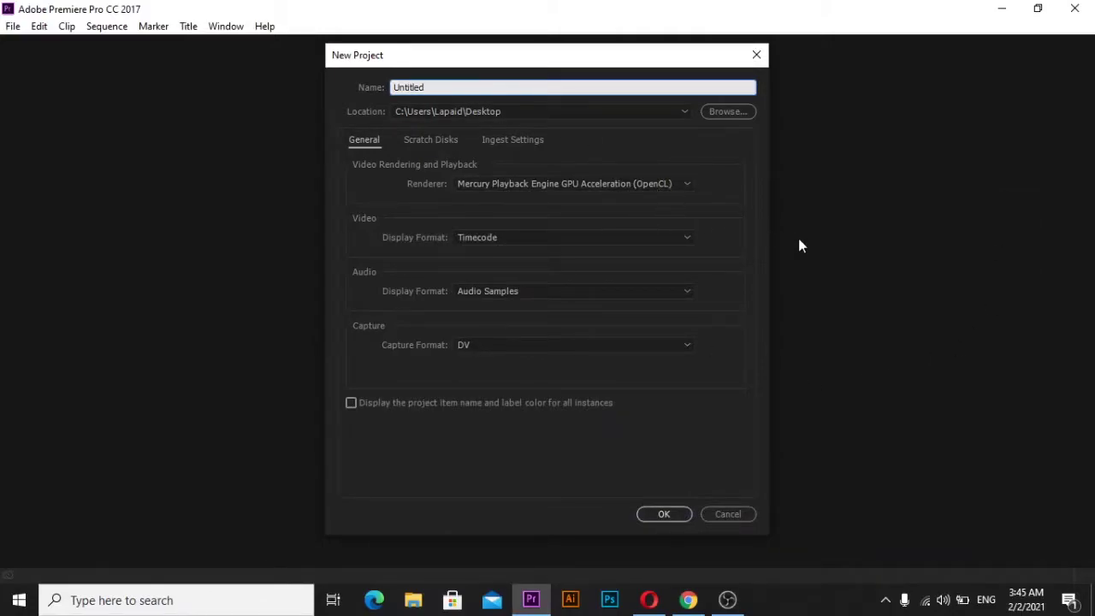
# Step: Replace the default project name with 'Test' and create the project in the Desktop folder
pyautogui.moveTo(443, 87); pyautogui.dragTo(339, 99)
pyautogui.click(479, 85)
pyautogui.moveTo(472, 85); pyautogui.dragTo(377, 86)
pyautogui.write('T')
pyautogui.write('est')
pyautogui.click(672, 515)
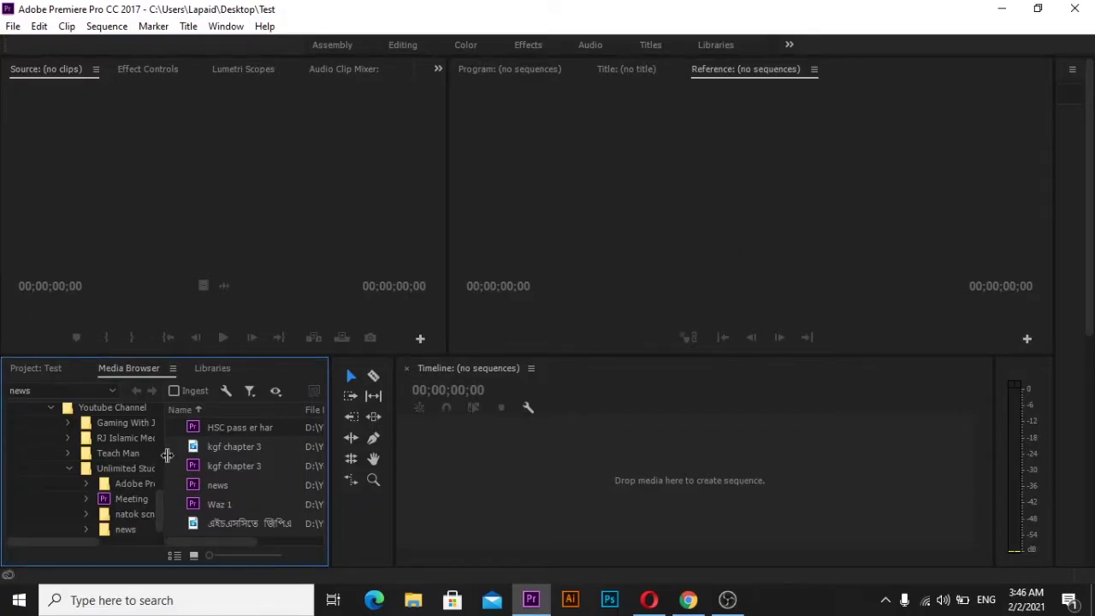
# Step: Scroll the Media Browser folder tree to the top and bring up File Explorer
pyautogui.moveTo(159, 511); pyautogui.dragTo(145, 397)
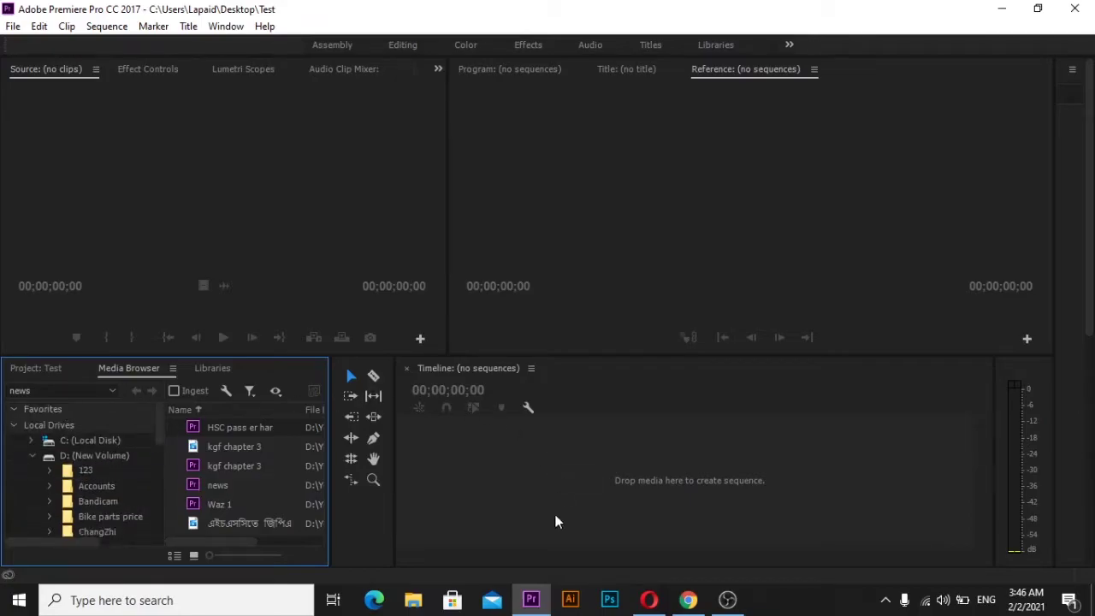
pyautogui.click(411, 602)
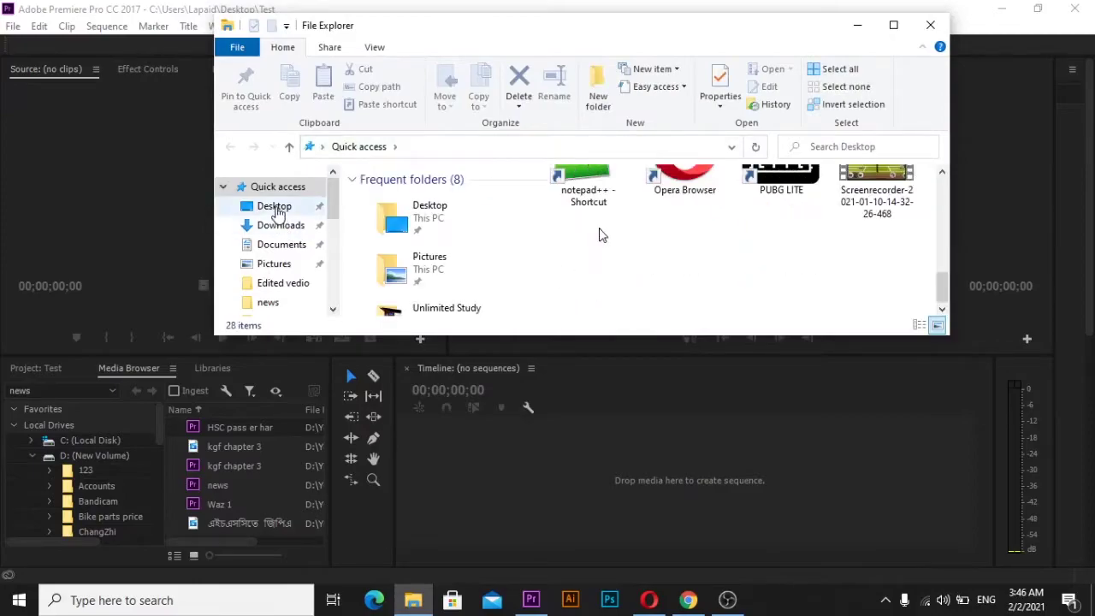
# Step: Show the Desktop, open the Screenrecorder badminton video, and carry it toward Premiere's timeline
pyautogui.click(275, 206)
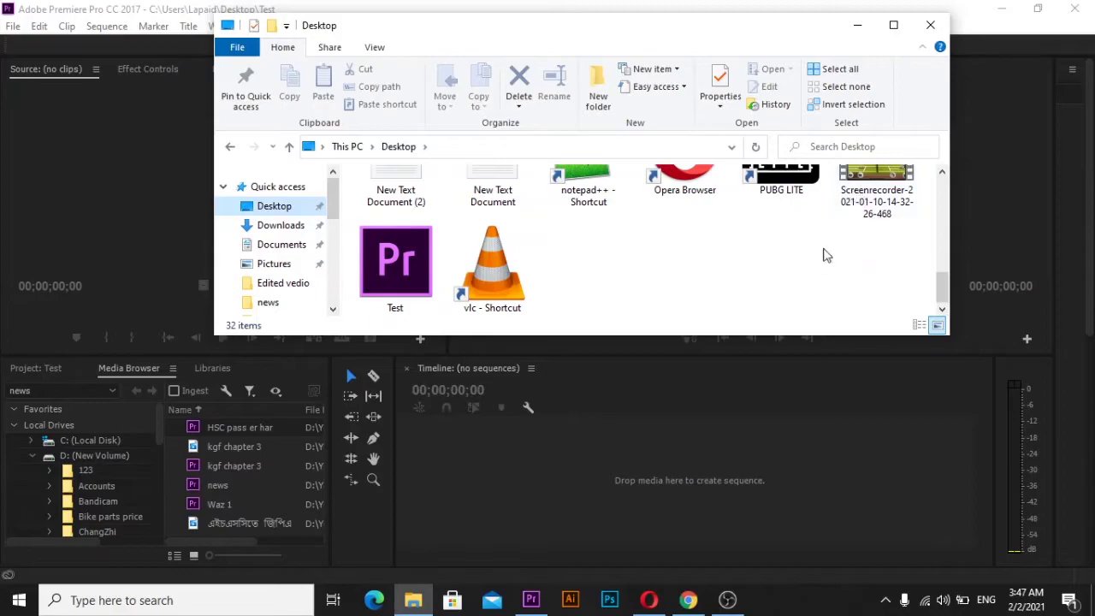
pyautogui.doubleClick(847, 195)
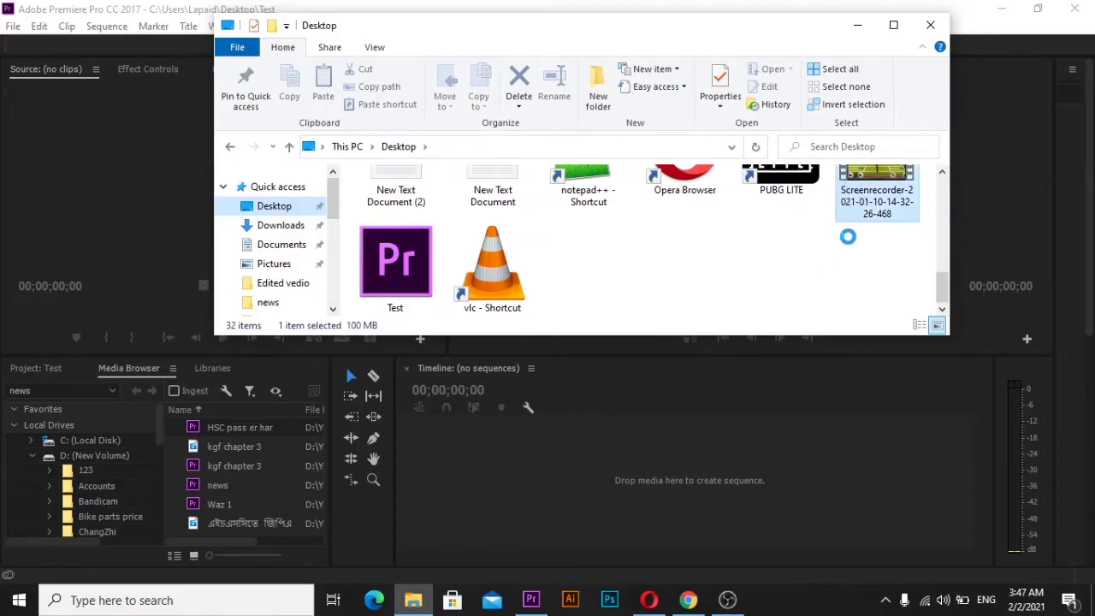
pyautogui.scroll(1, 850, 243)
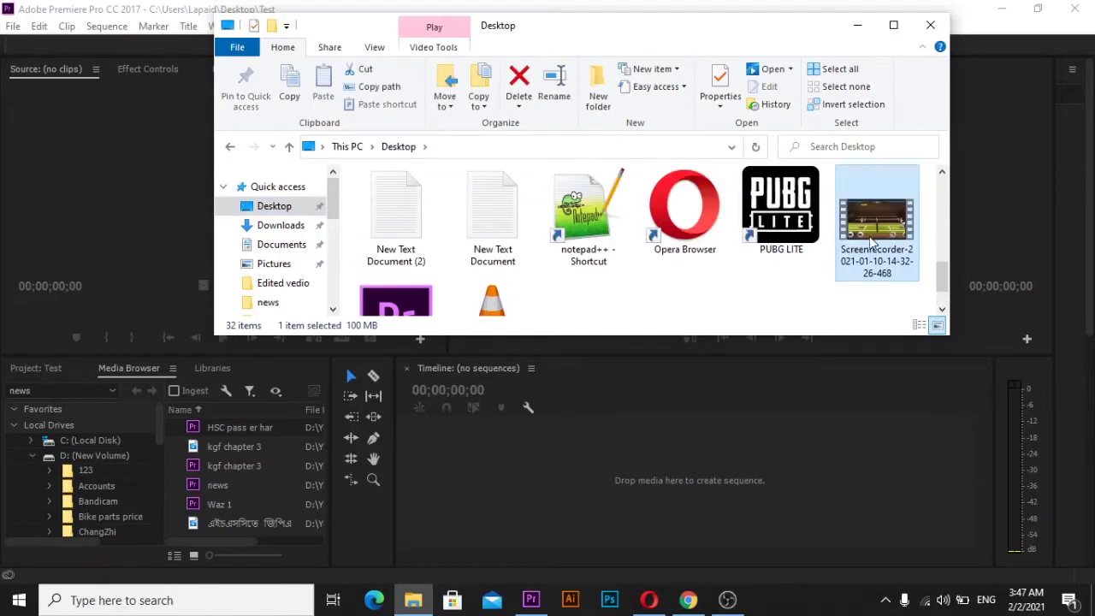
pyautogui.moveTo(870, 233); pyautogui.dragTo(651, 458)
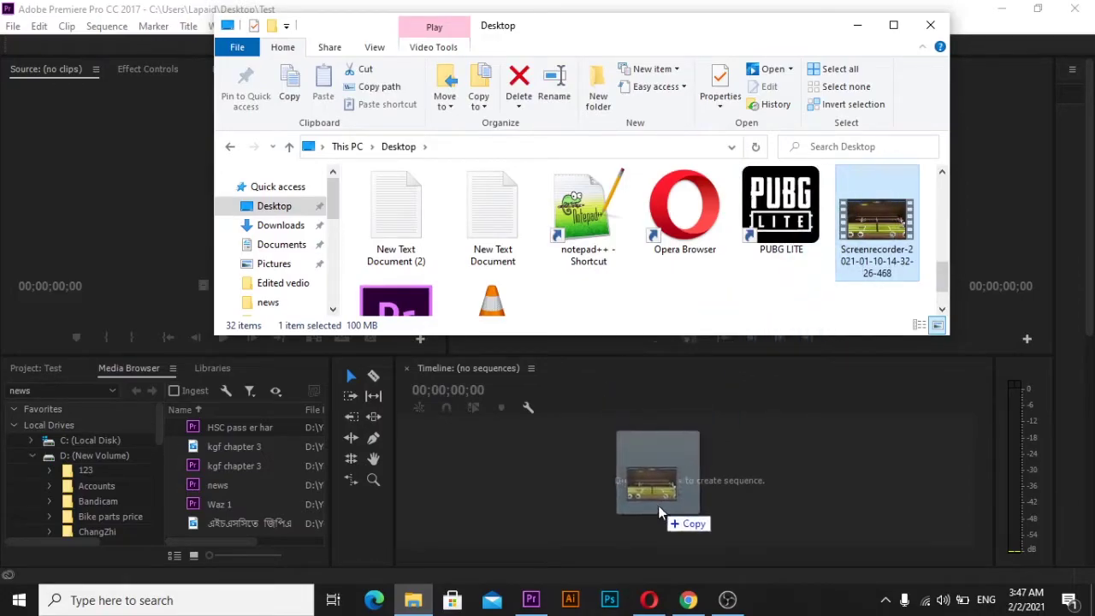
# Step: Drop the Screenrecorder video onto the timeline as a new sequence, then minimize File Explorer
pyautogui.moveTo(652, 456); pyautogui.dragTo(628, 506)
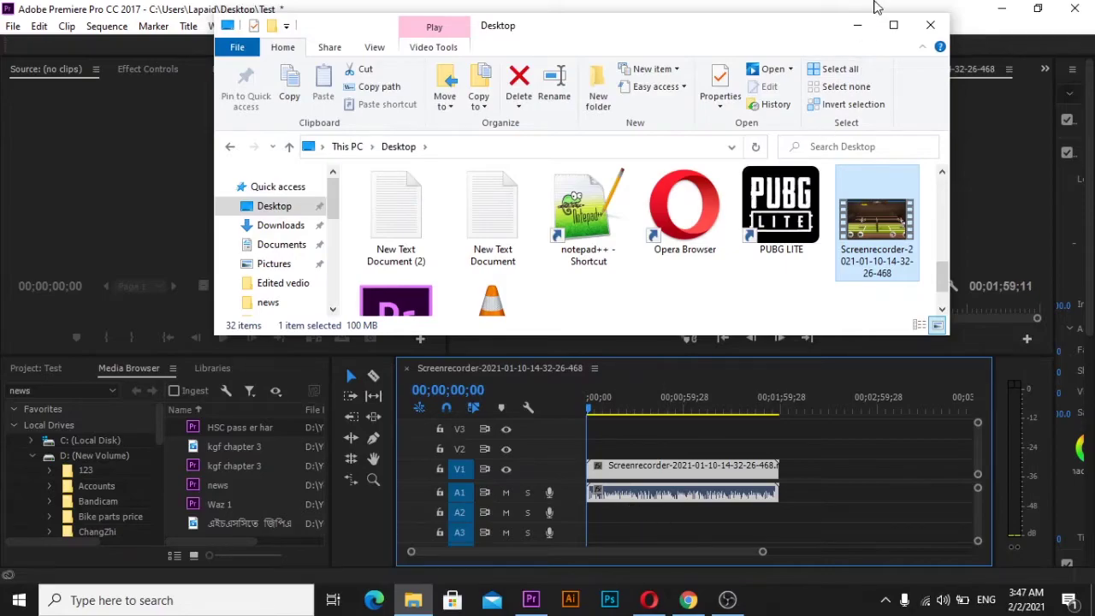
pyautogui.click(857, 24)
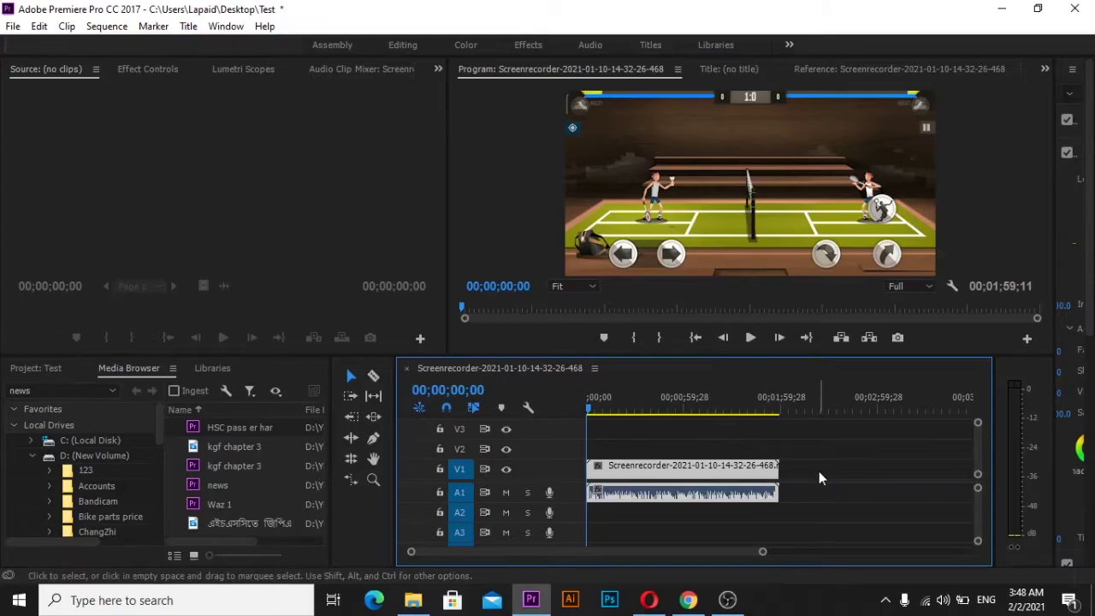
pyautogui.click(683, 472)
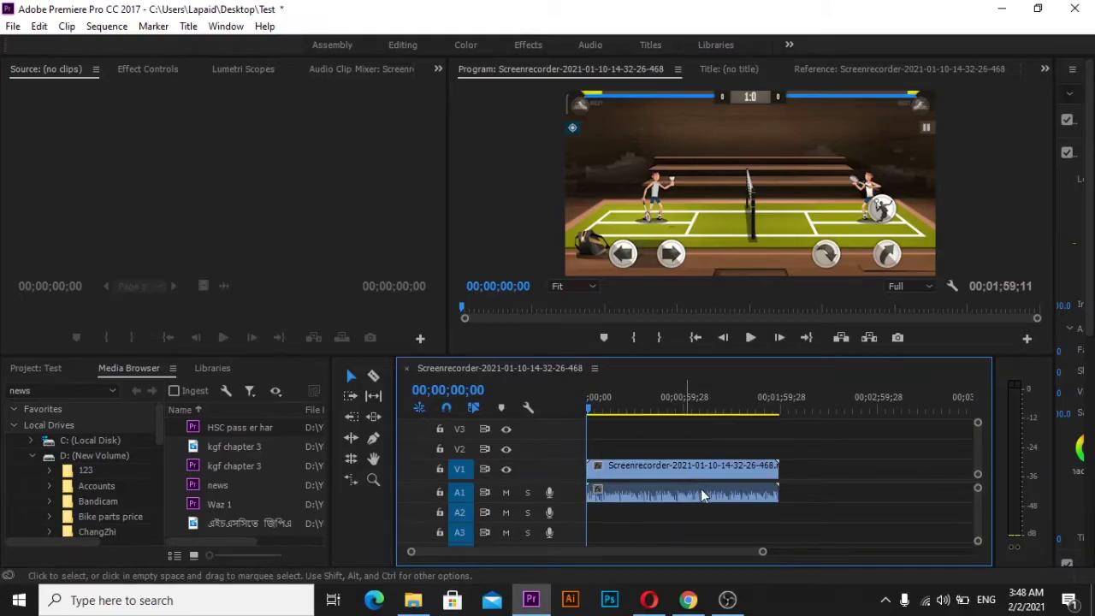
pyautogui.click(659, 467)
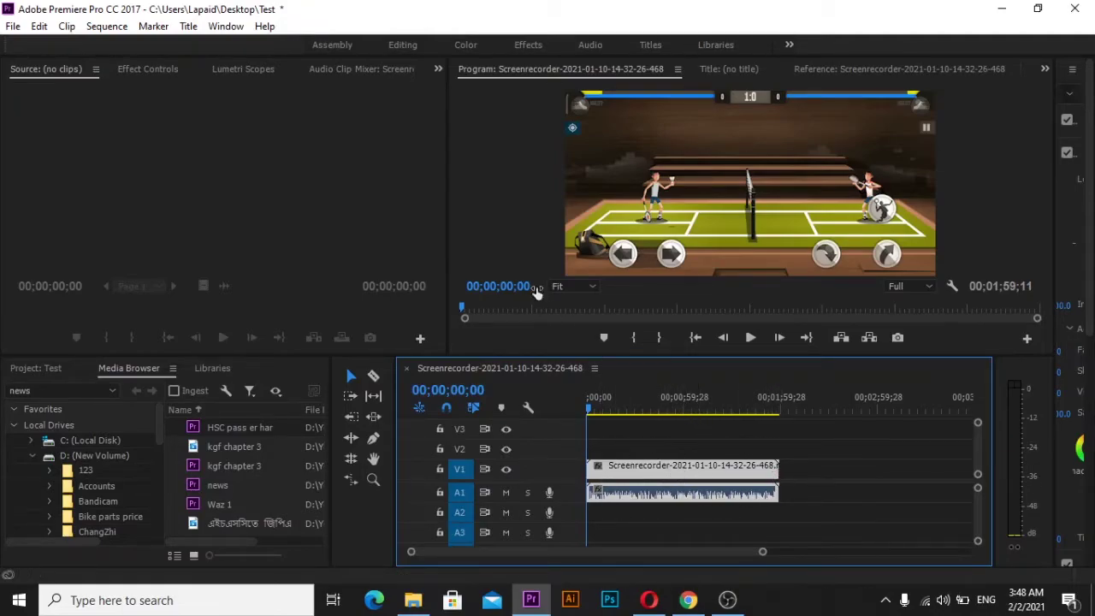
# Step: Choose File > Export > Media to export the sequence
pyautogui.click(13, 29)
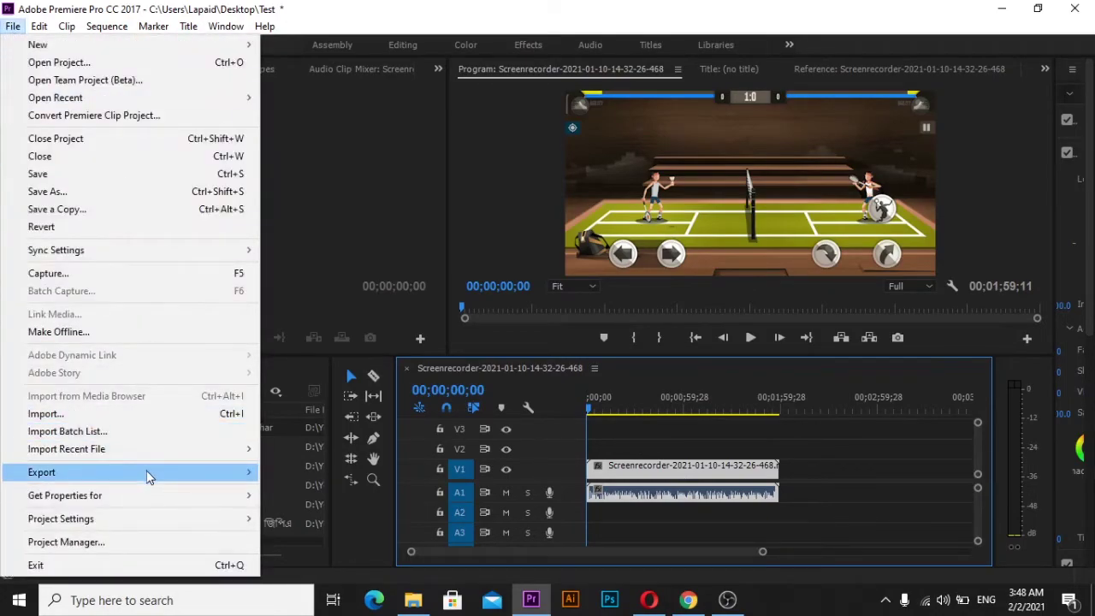
pyautogui.moveTo(190, 476)
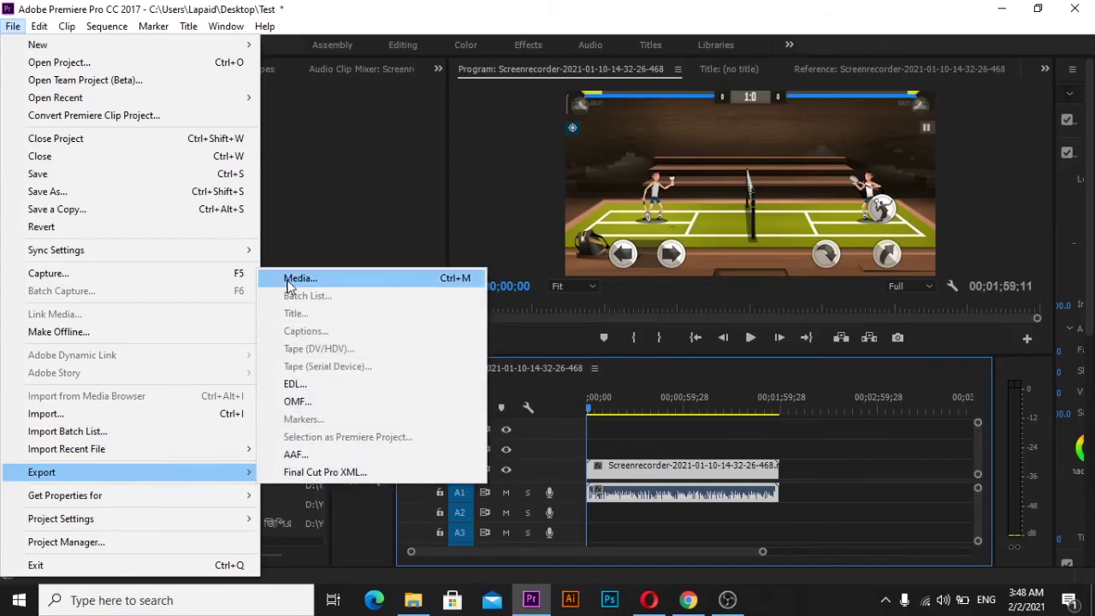
pyautogui.click(316, 278)
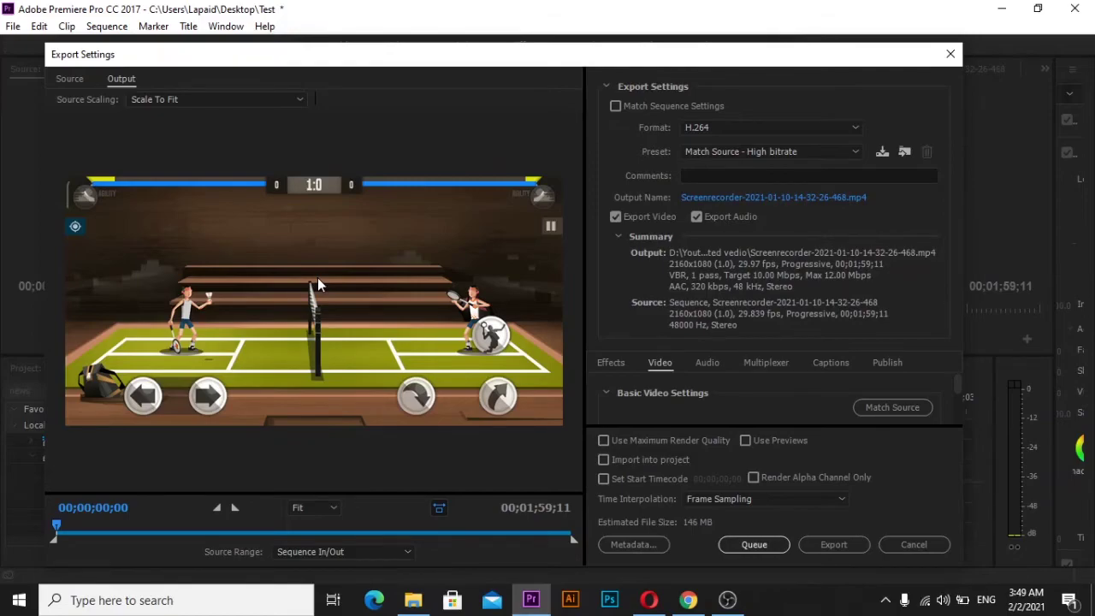
# Step: Start encoding the sequence to an H.264 MP4 with the Match Source - High bitrate preset
pyautogui.click(841, 554)
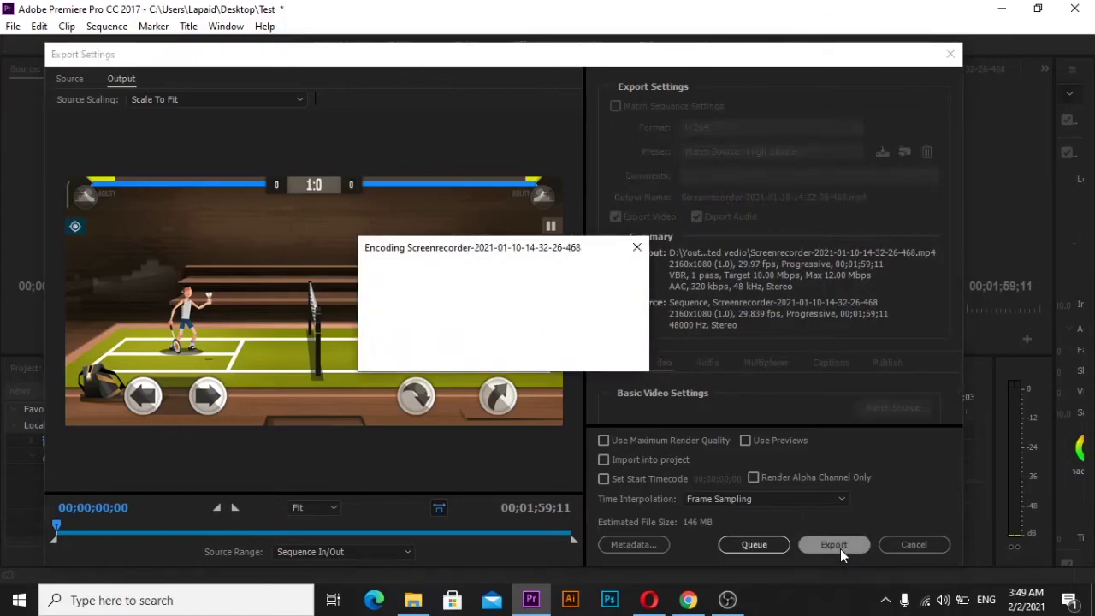